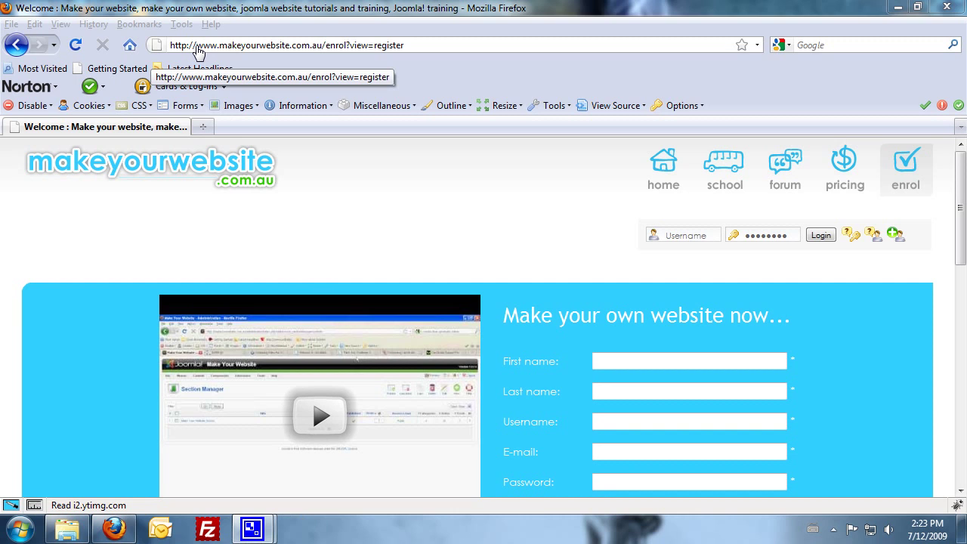
# - Look over the new-member registration form on the page
pyautogui.click(587, 271)
pyautogui.scroll(-2, 605, 249)
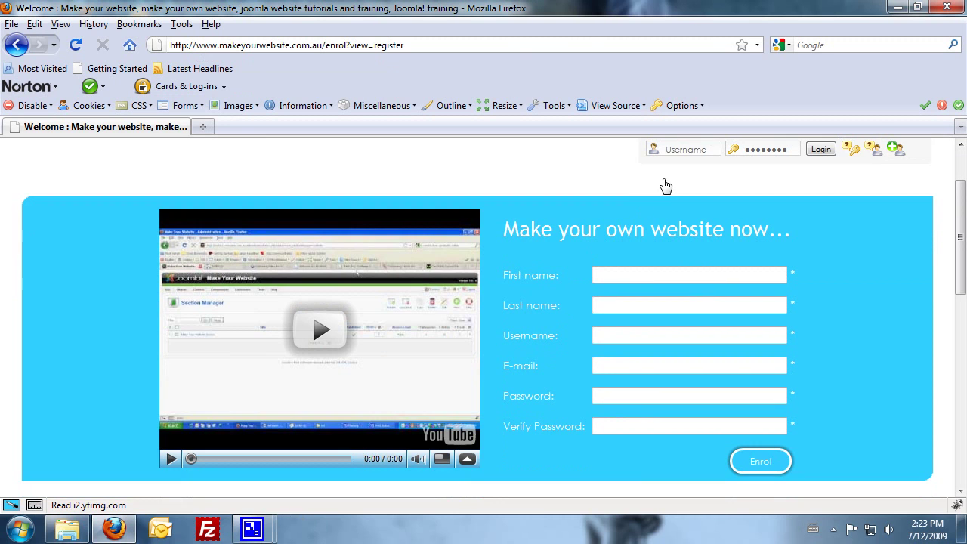
pyautogui.scroll(2, 476, 189)
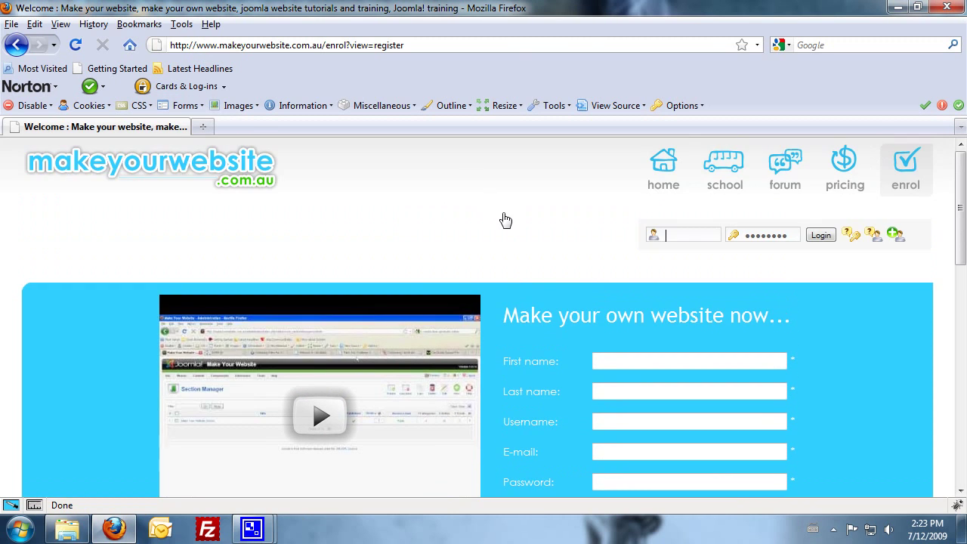
pyautogui.scroll(-1, 506, 220)
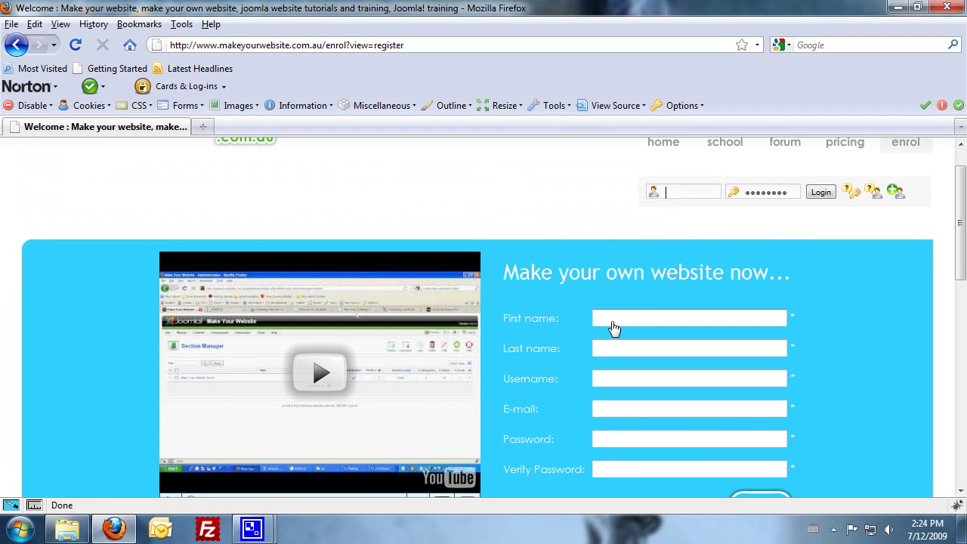
pyautogui.click(612, 325)
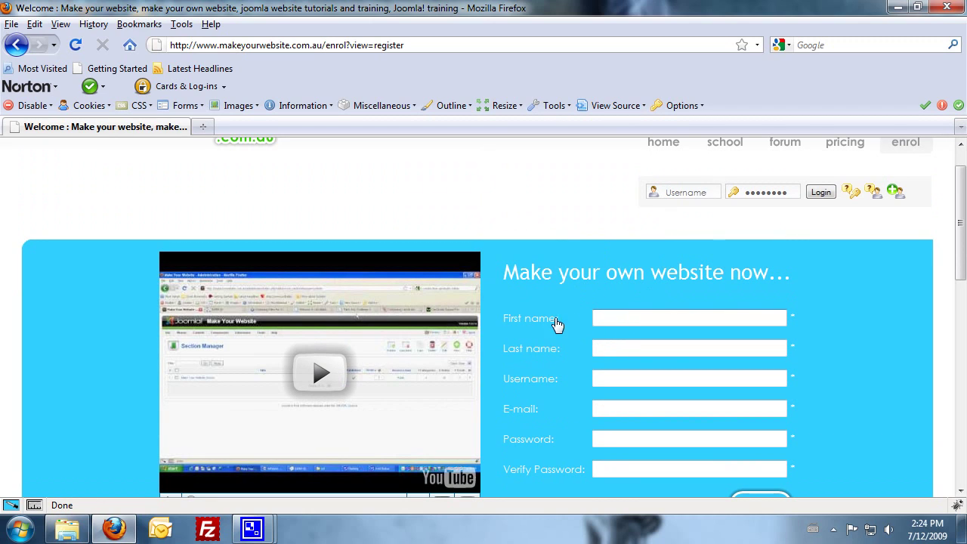
pyautogui.scroll(-1, 609, 373)
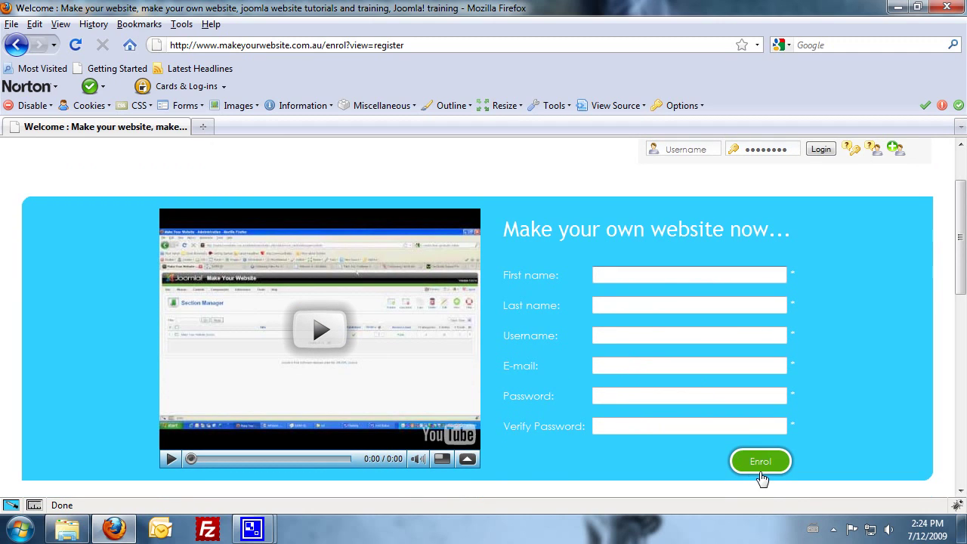
pyautogui.scroll(2, 623, 374)
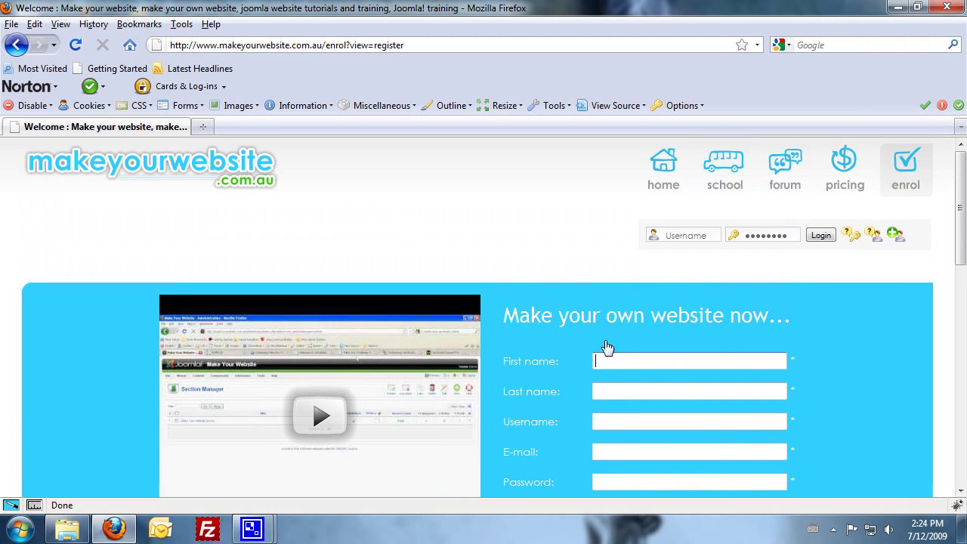
# - Log in with the existing member username and password
pyautogui.click(681, 237)
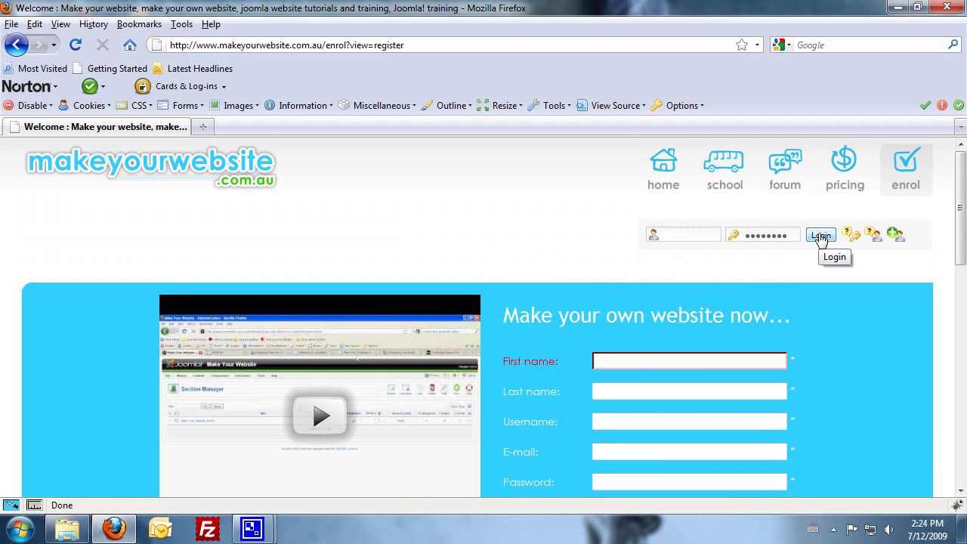
pyautogui.write('makeyour')
pyautogui.press('Tab')
pyautogui.write('*********')
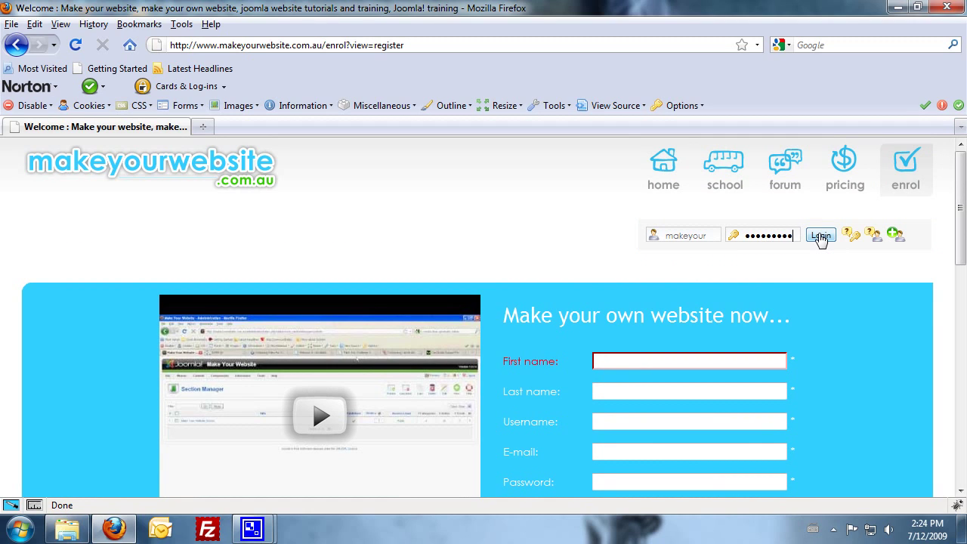
pyautogui.click(820, 237)
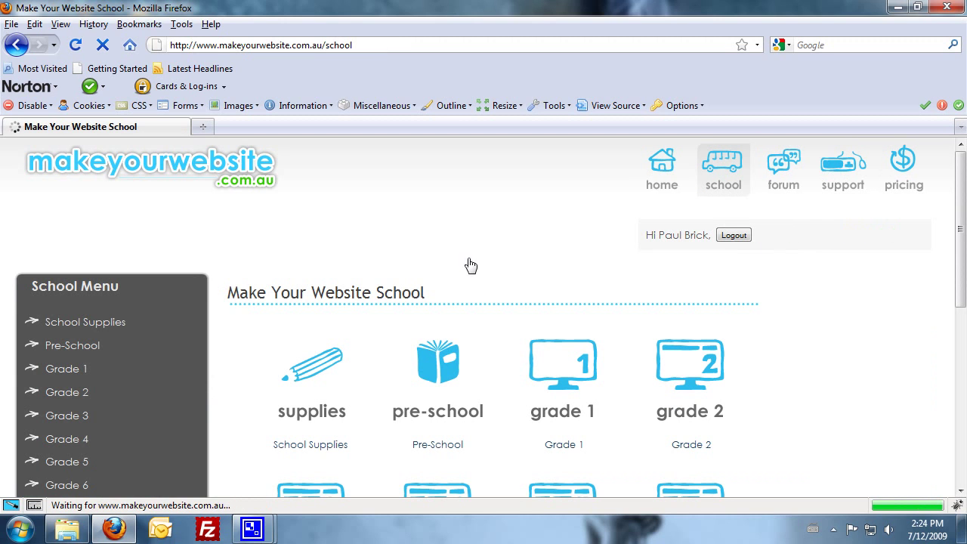
# - Go to Grade 2 and open the Register Domain Name & Hosting lesson page
pyautogui.click(693, 386)
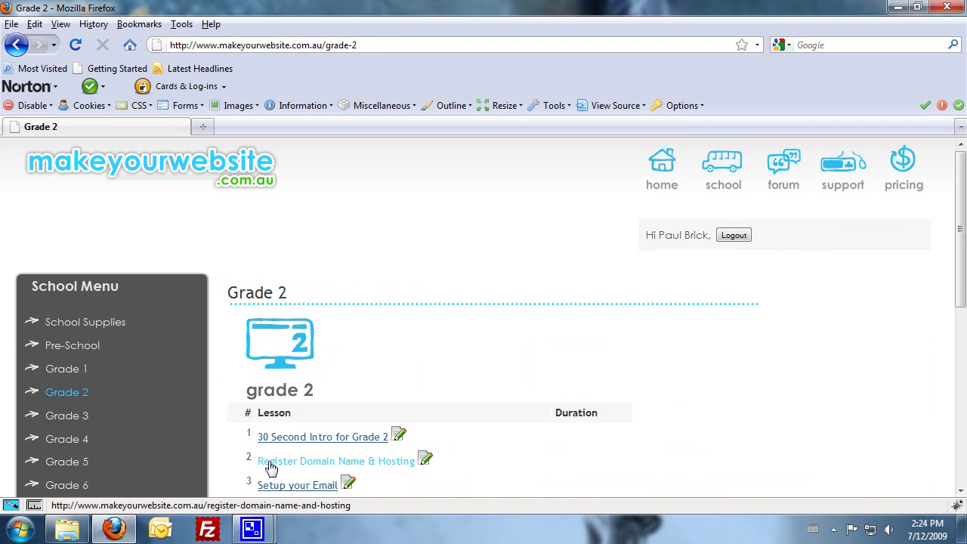
pyautogui.click(271, 467)
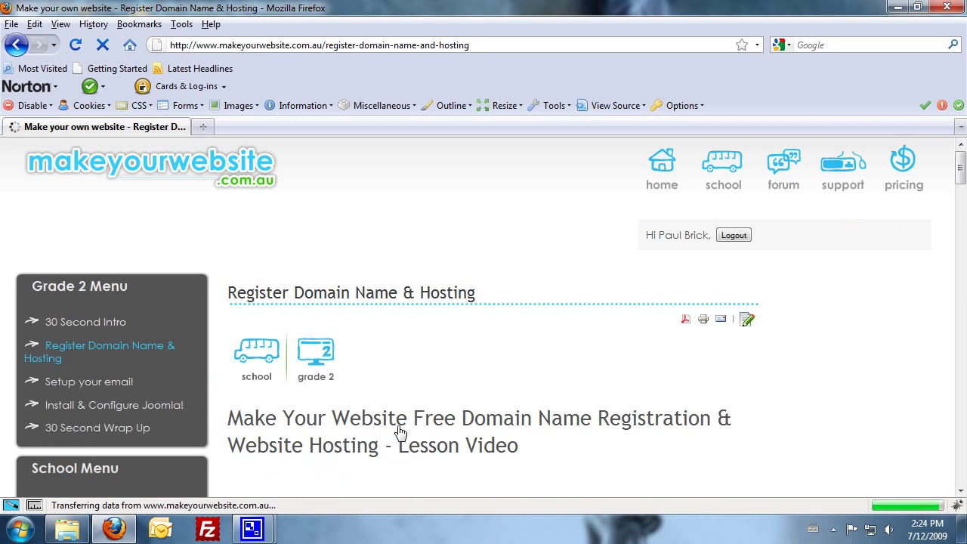
pyautogui.scroll(-4, 418, 372)
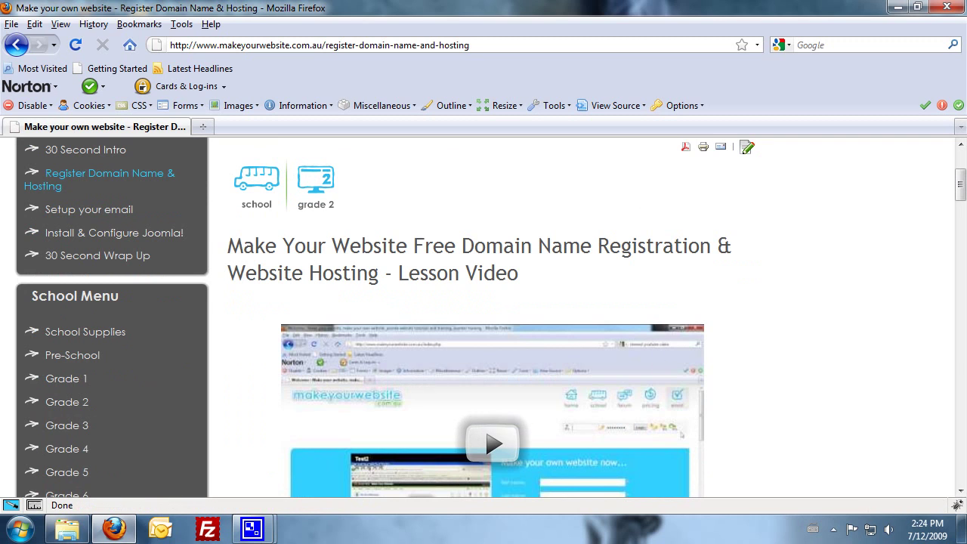
pyautogui.scroll(-1, 783, 317)
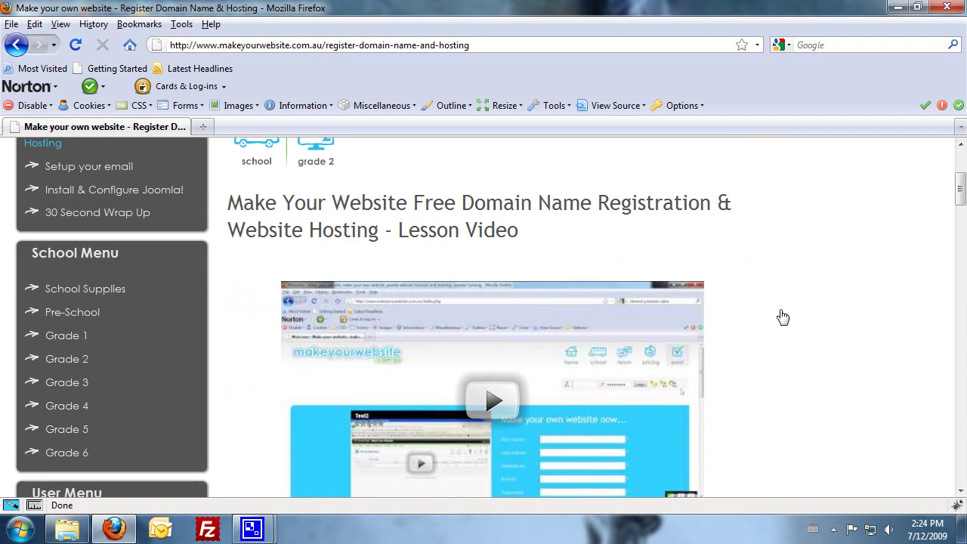
pyautogui.scroll(-11, 783, 317)
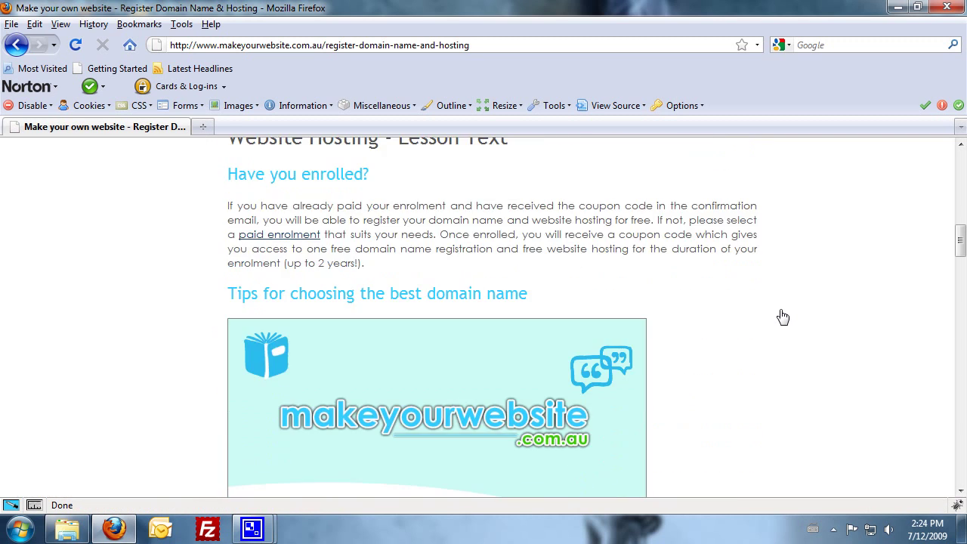
pyautogui.scroll(6, 783, 318)
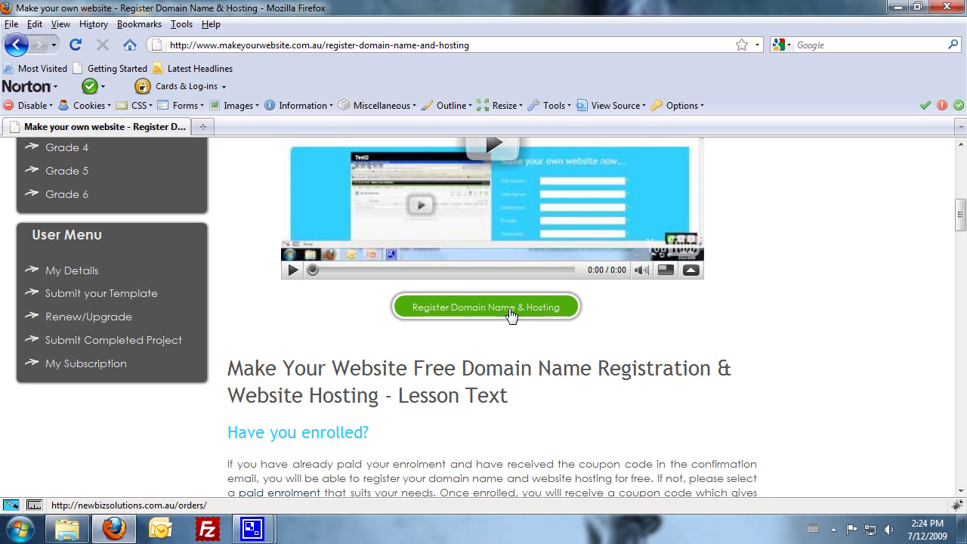
# - Start registration and select the 2 Year Rock Solid Enrolment plan
pyautogui.click(511, 315)
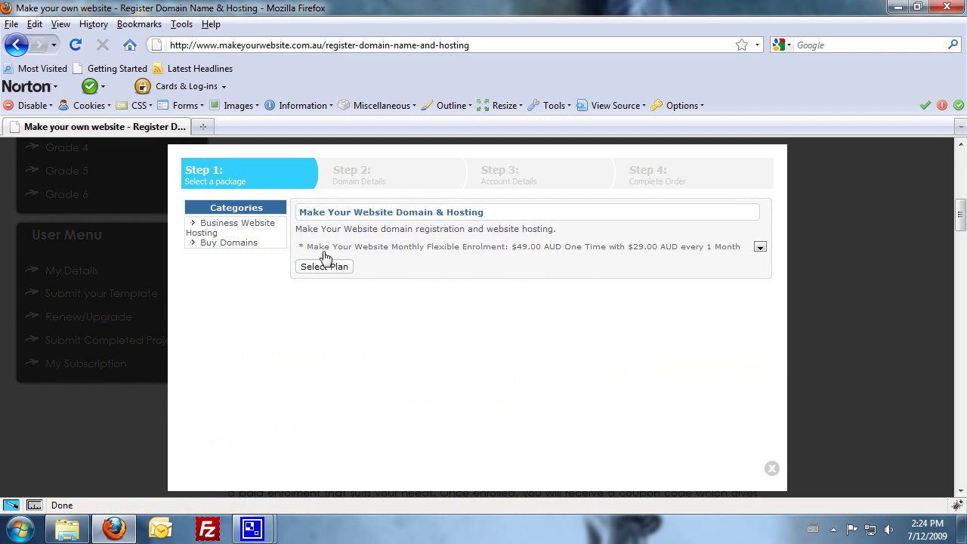
pyautogui.click(758, 249)
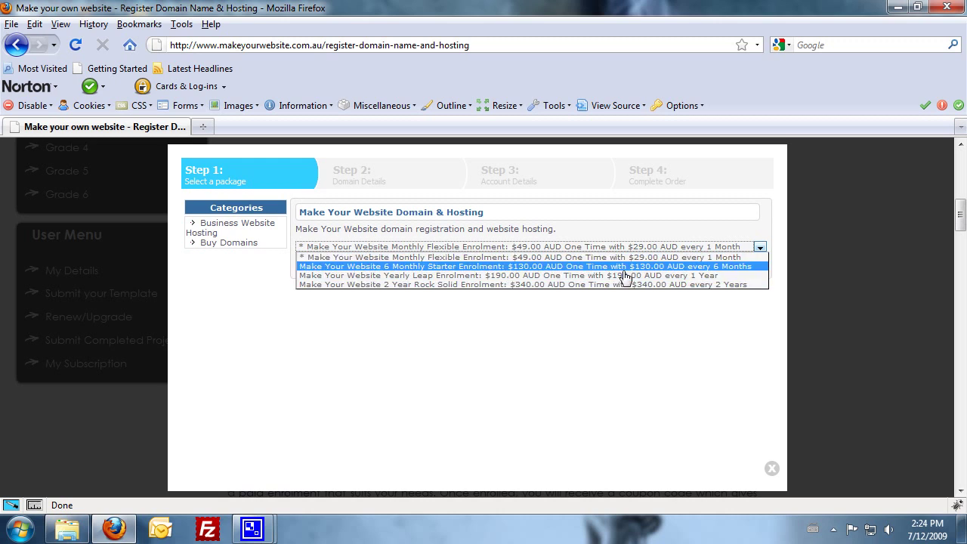
pyautogui.click(545, 286)
pyautogui.click(321, 269)
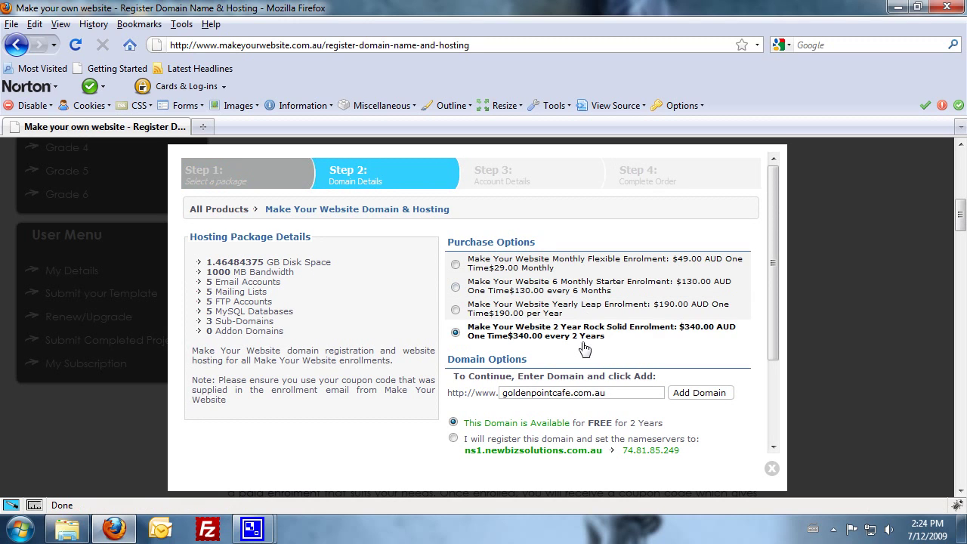
# - Replace the domain name with goldenpointcafe.com.au and check its availability
pyautogui.scroll(-1, 612, 394)
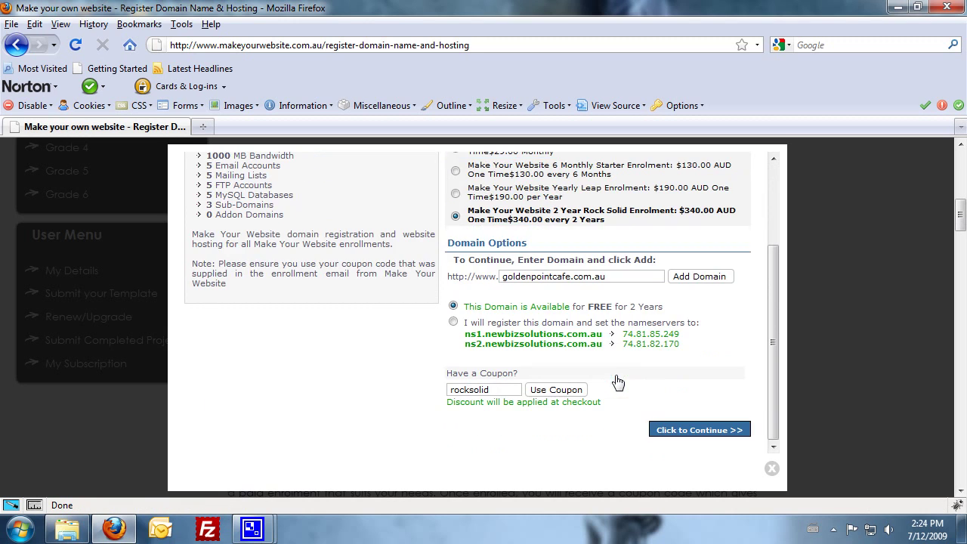
pyautogui.scroll(-2, 615, 382)
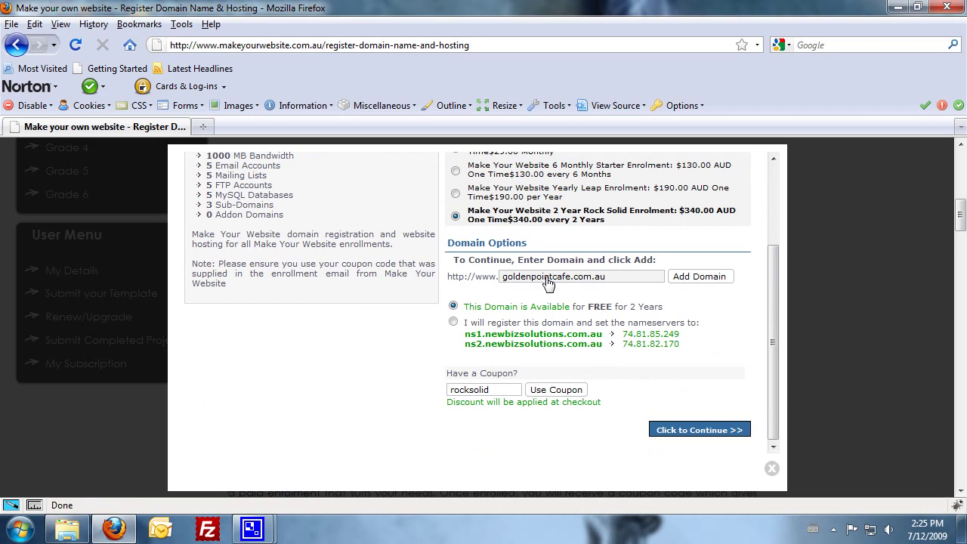
pyautogui.moveTo(498, 281); pyautogui.dragTo(622, 281)
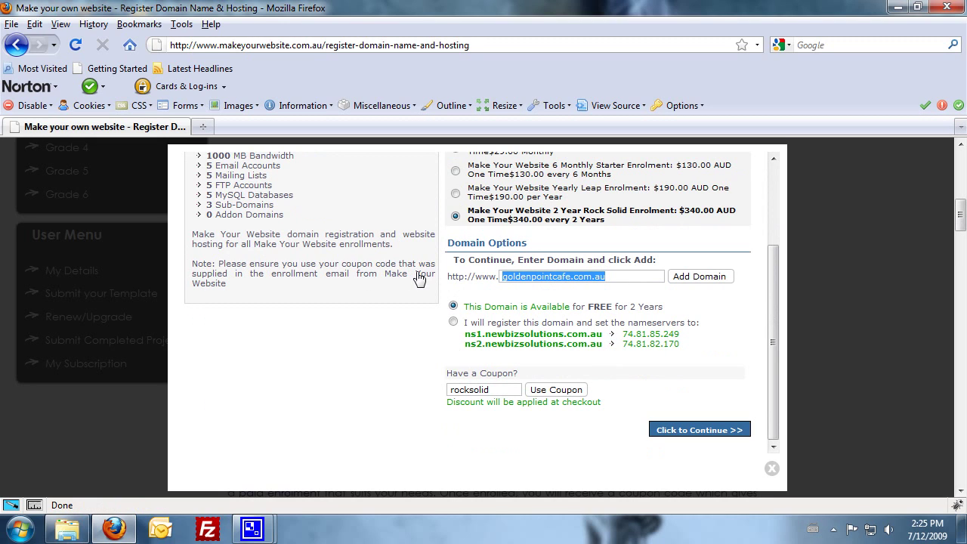
pyautogui.write('goldenpointcafe.com.au')
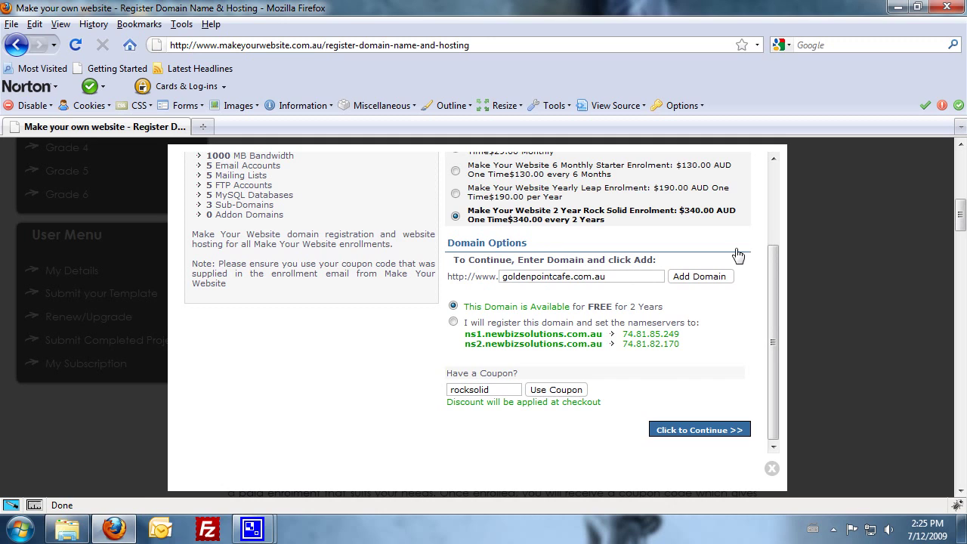
pyautogui.click(719, 280)
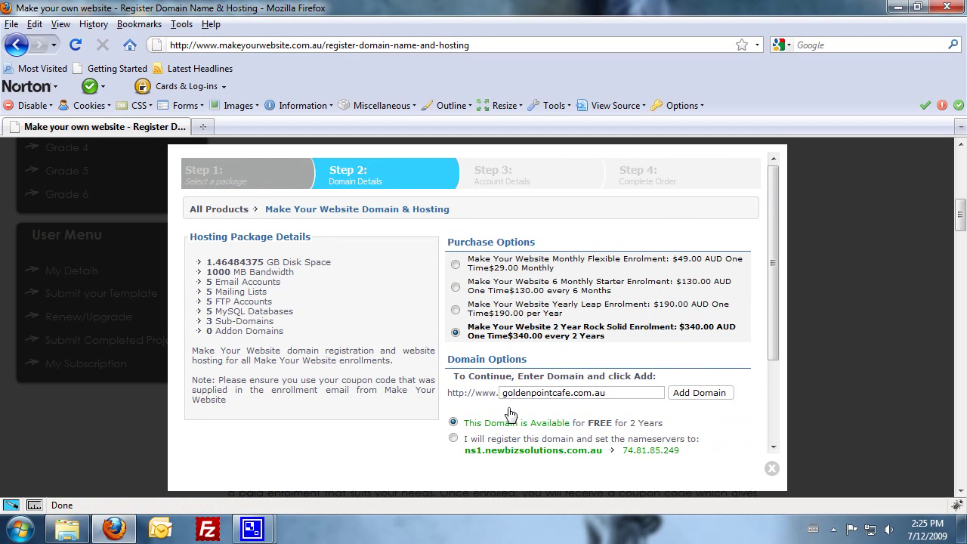
# - Enter the coupon code in Have a Coupon? for the checkout discount
pyautogui.scroll(-1, 510, 417)
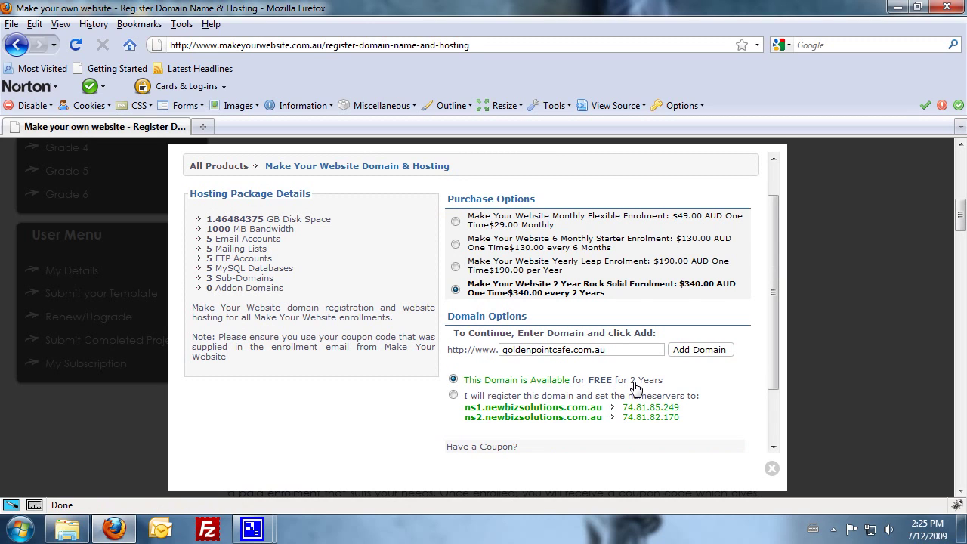
pyautogui.scroll(-1, 635, 384)
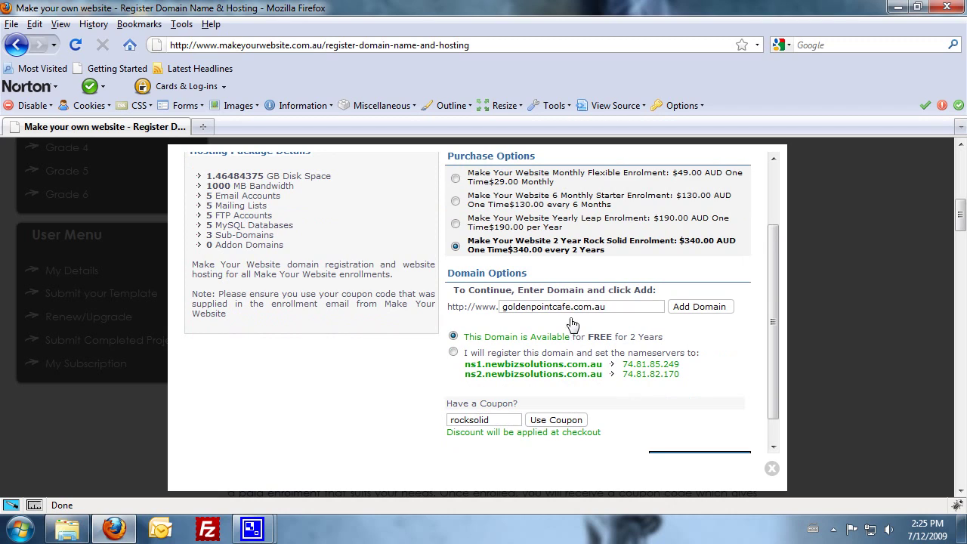
pyautogui.scroll(-1, 510, 314)
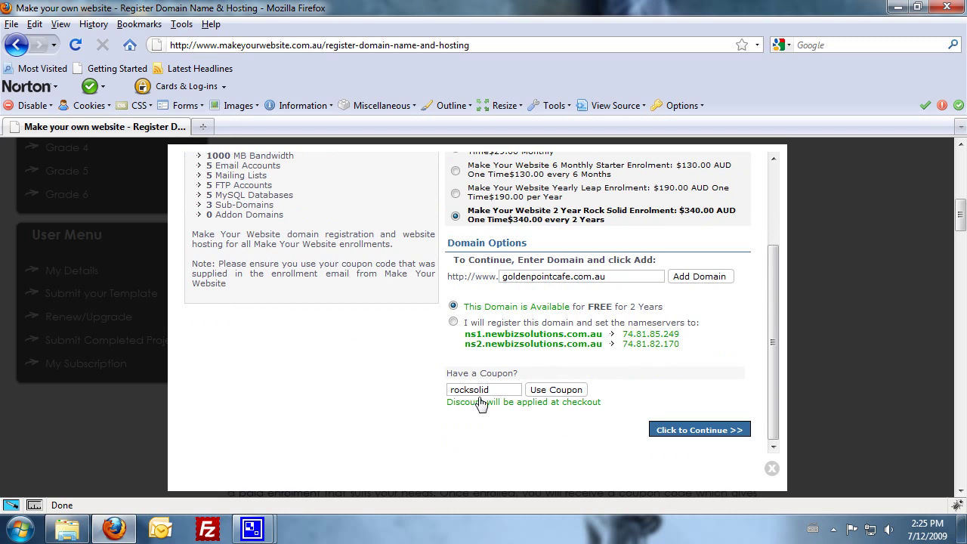
pyautogui.moveTo(495, 394); pyautogui.dragTo(398, 397)
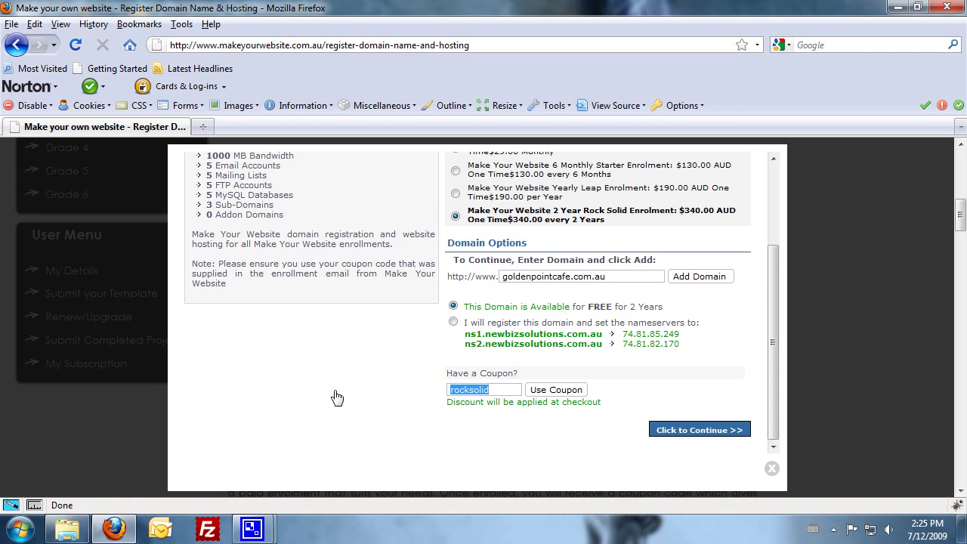
pyautogui.scroll(2, 620, 340)
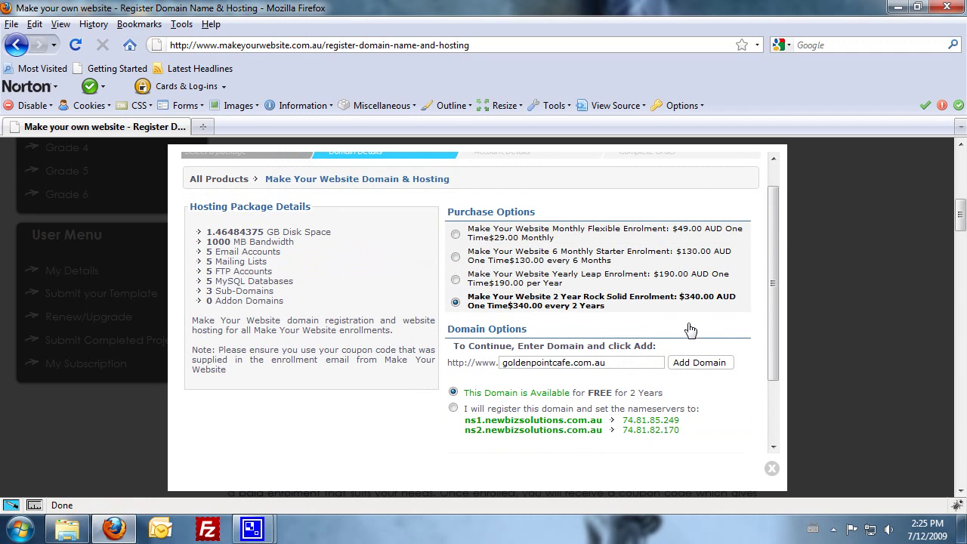
pyautogui.scroll(-2, 690, 330)
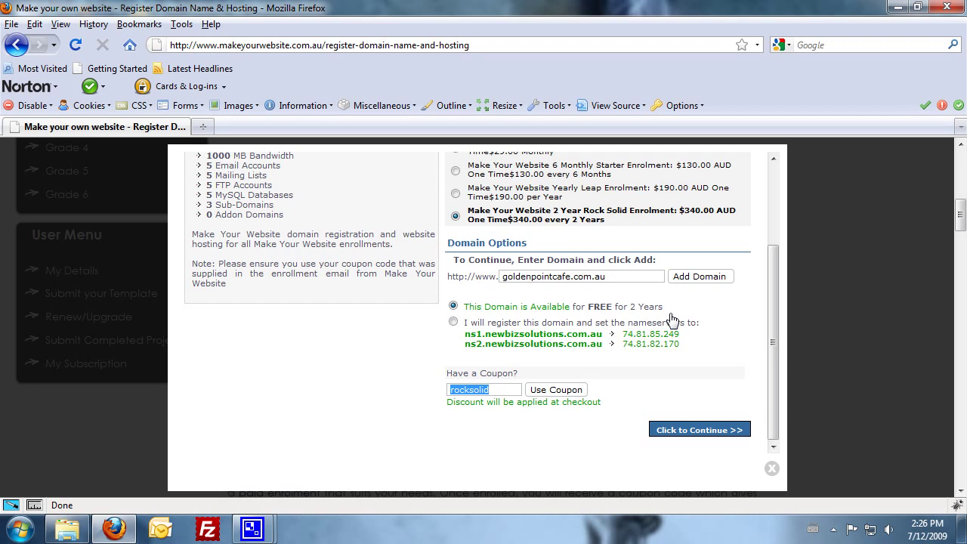
# - Continue to account details and enter the client's name and street address
pyautogui.click(665, 429)
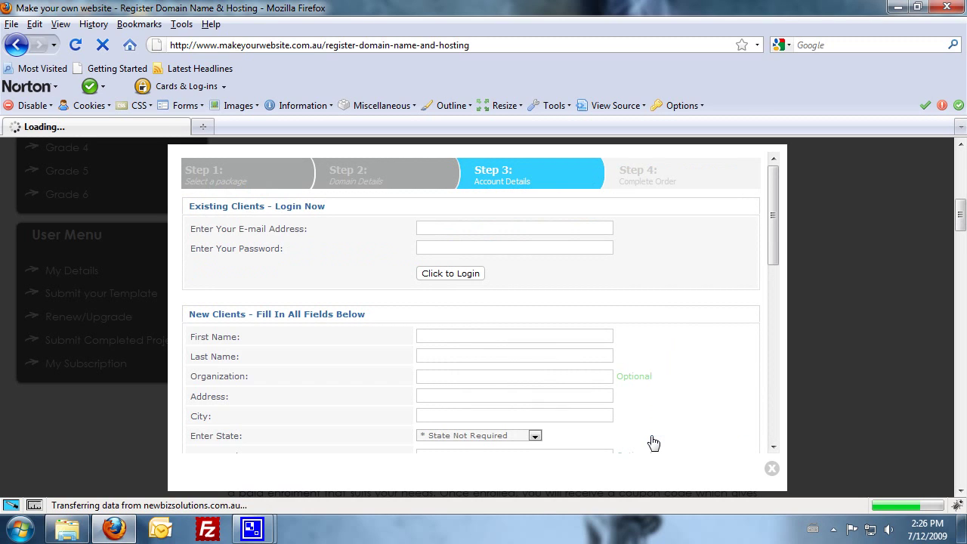
pyautogui.scroll(-1, 531, 367)
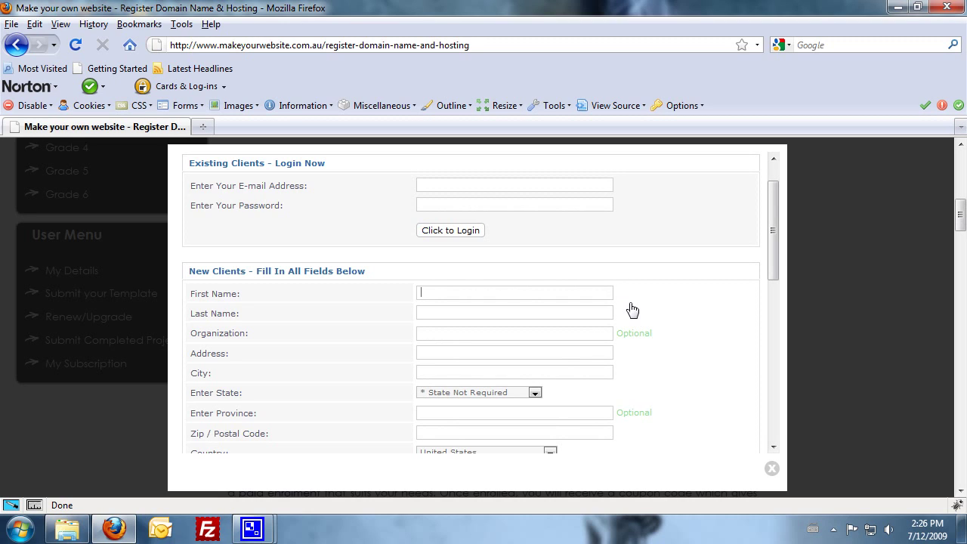
pyautogui.press('Tab')
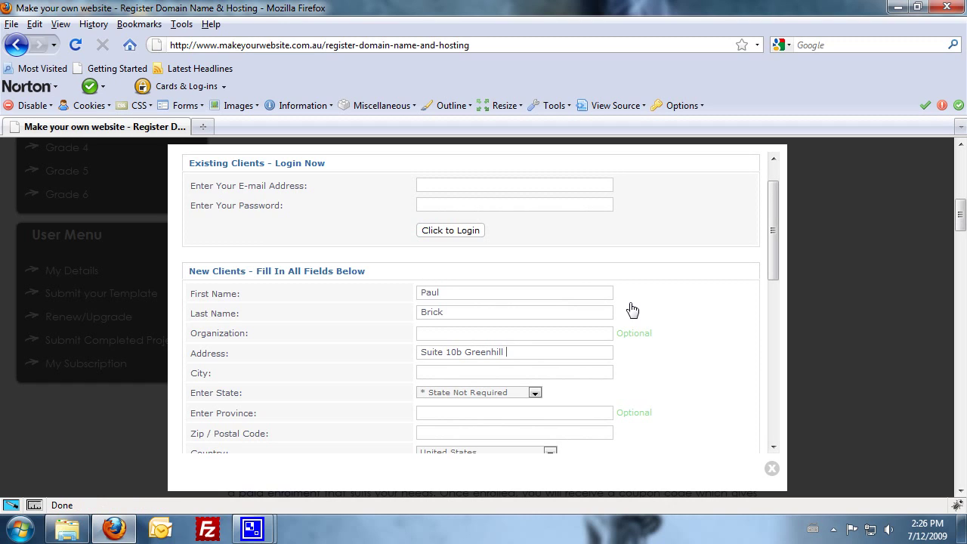
pyautogui.scroll(-2, 353, 400)
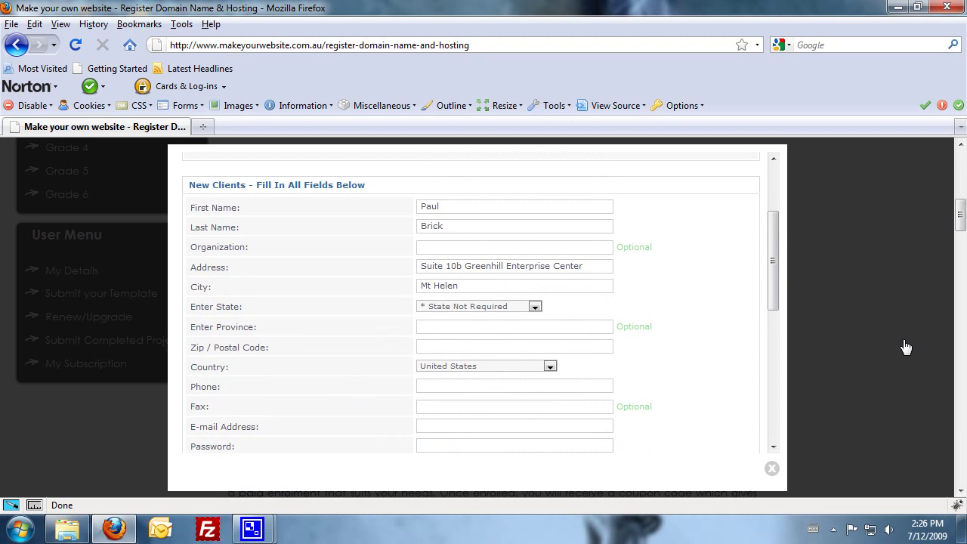
pyautogui.write('toria')
# - Leave the state unset, enter the postcode, choose Australia and add the phone number
pyautogui.click(535, 306)
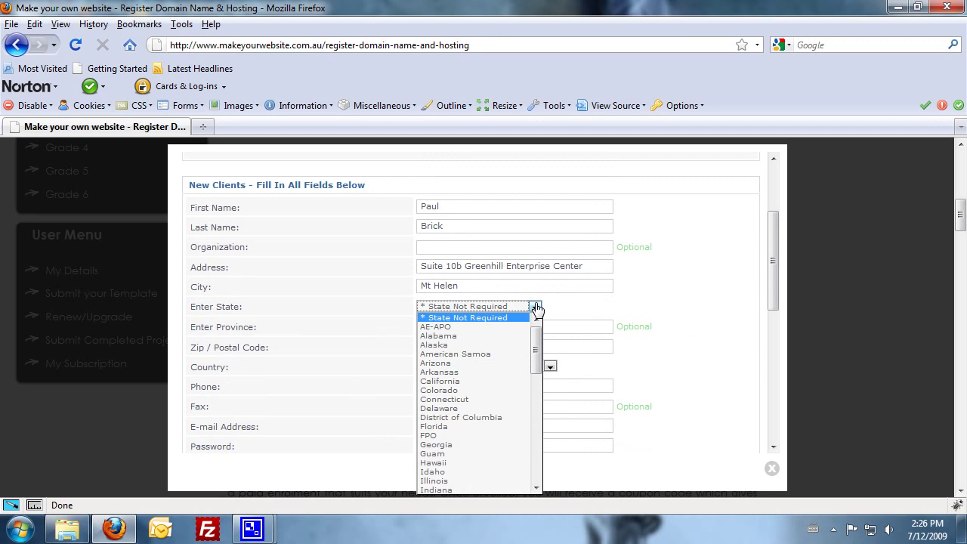
pyautogui.click(536, 308)
pyautogui.click(456, 349)
pyautogui.write('3350')
pyautogui.click(544, 366)
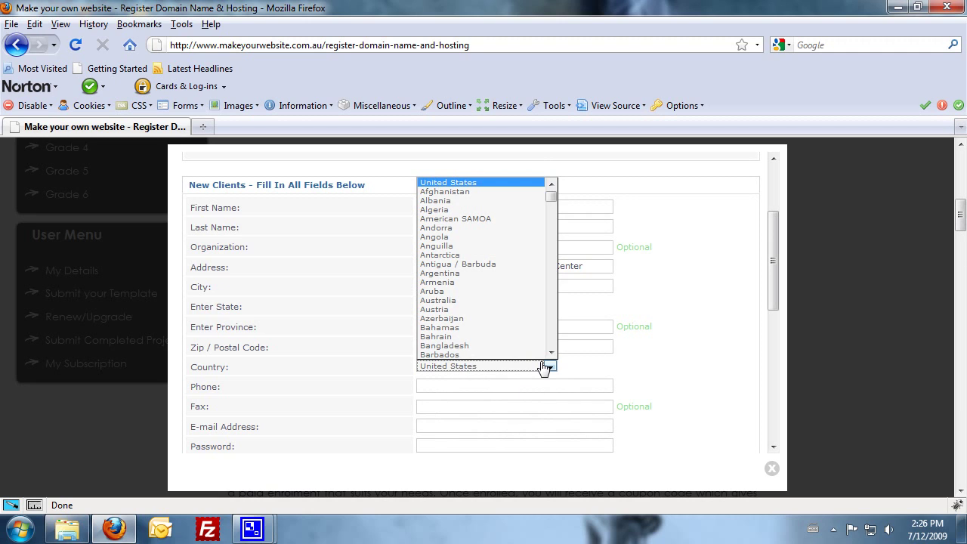
pyautogui.press('Down')
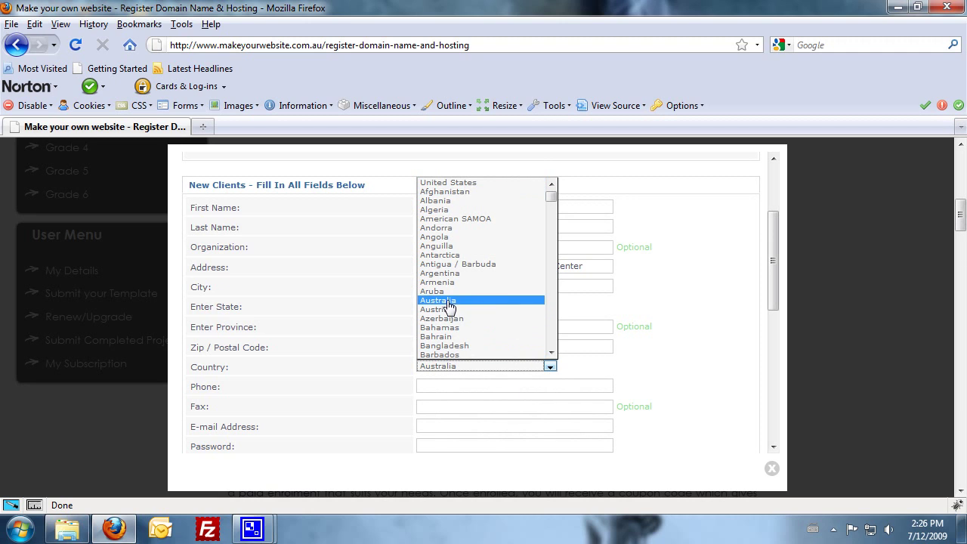
pyautogui.click(446, 301)
pyautogui.click(436, 386)
# - Enter the client's e-mail address and the account password twice
pyautogui.scroll(-2, 535, 385)
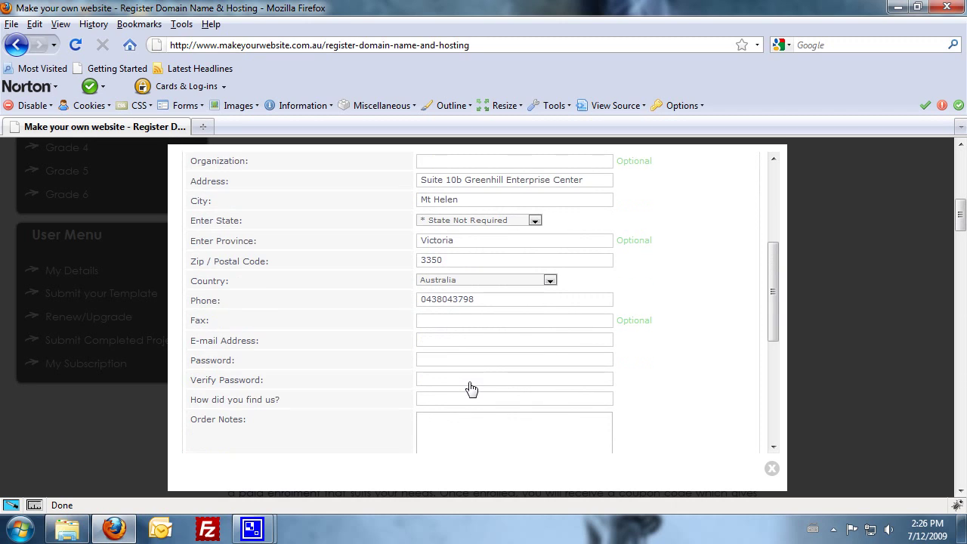
pyautogui.click(435, 341)
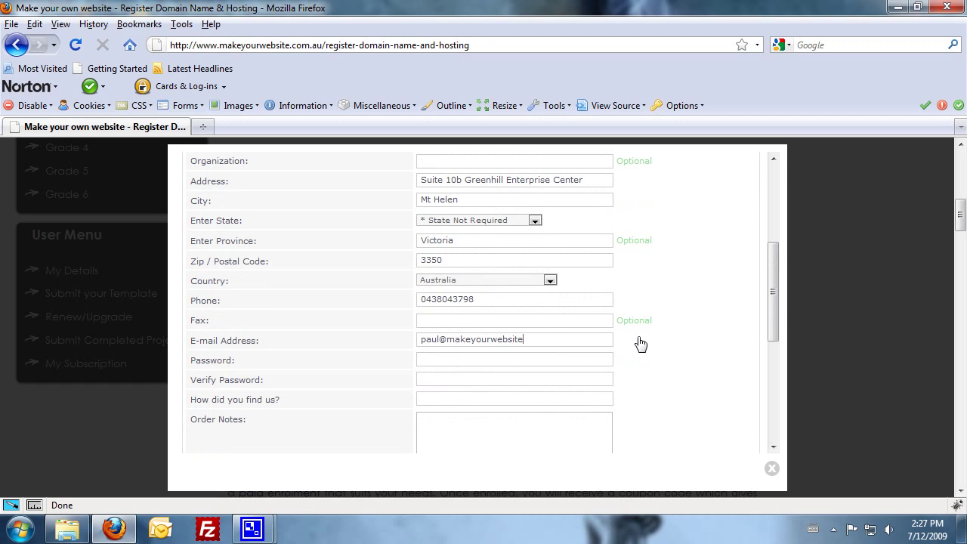
pyautogui.click(447, 363)
pyautogui.write('*********')
pyautogui.press('Tab')
pyautogui.write('********')
pyautogui.press('Tab')
# - Enter 'web' as referral, agree to the TOS, and name the registrant Golden Point Cafe
pyautogui.write('web')
pyautogui.scroll(-3, 348, 381)
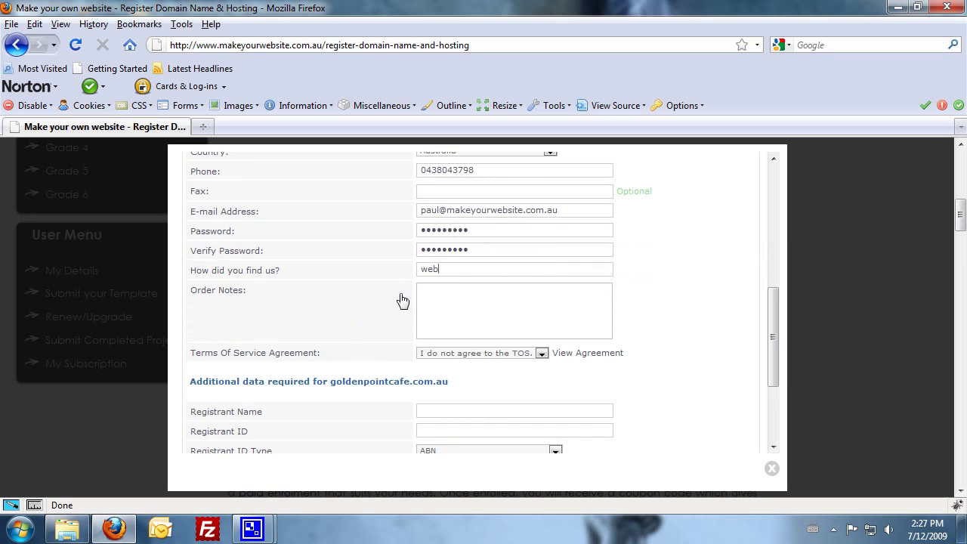
pyautogui.click(454, 353)
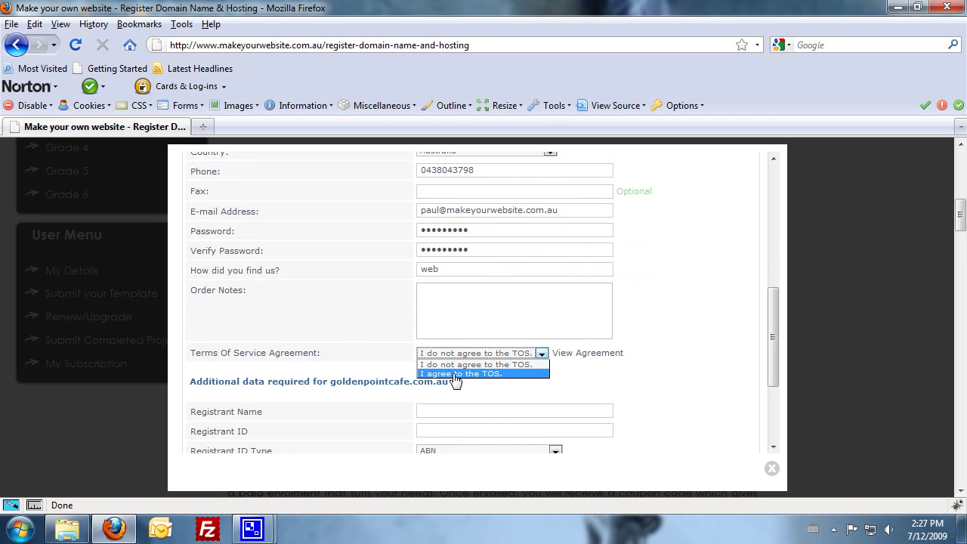
pyautogui.click(454, 376)
pyautogui.click(428, 411)
pyautogui.scroll(-2, 475, 397)
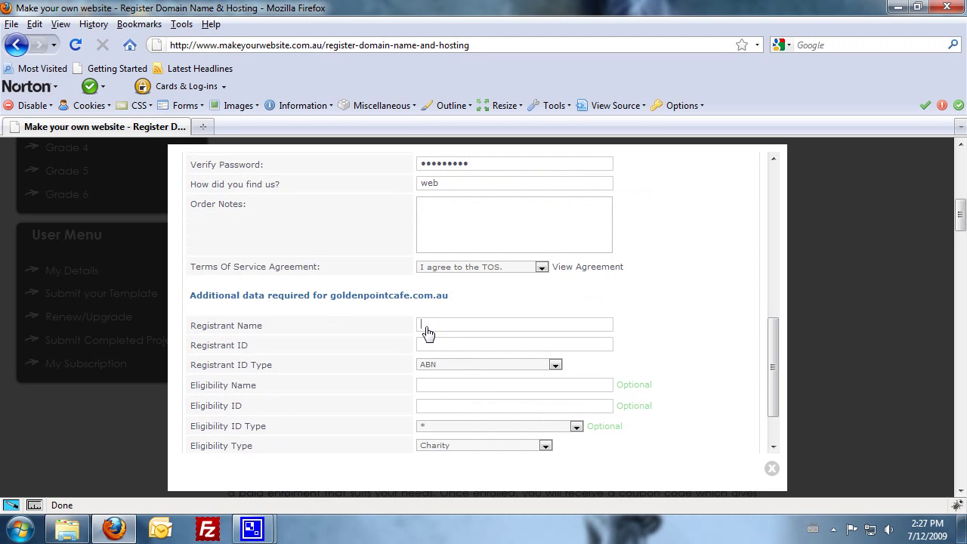
pyautogui.scroll(-2, 466, 362)
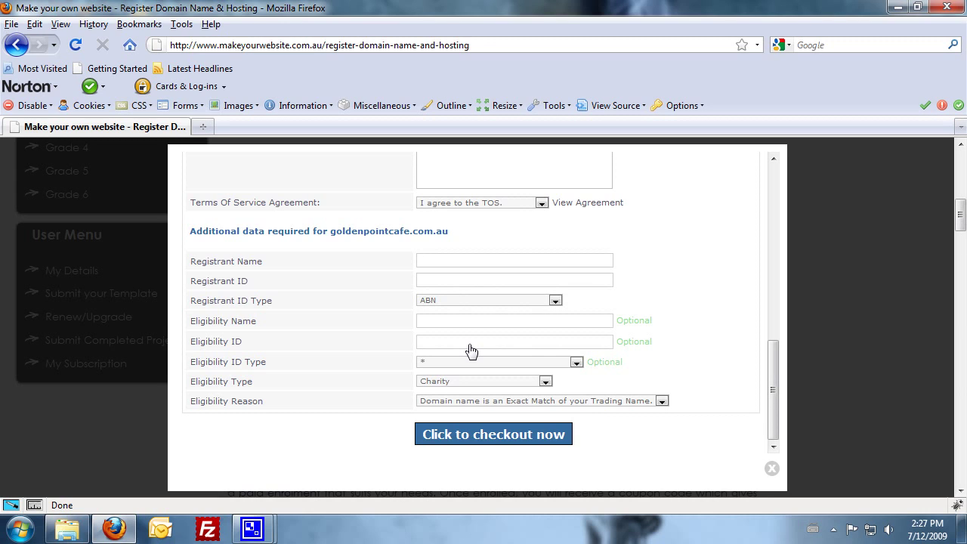
pyautogui.write('olden Point Cafew')
# - Keep ABN as the registrant ID type and enter the business's ABN
pyautogui.click(556, 300)
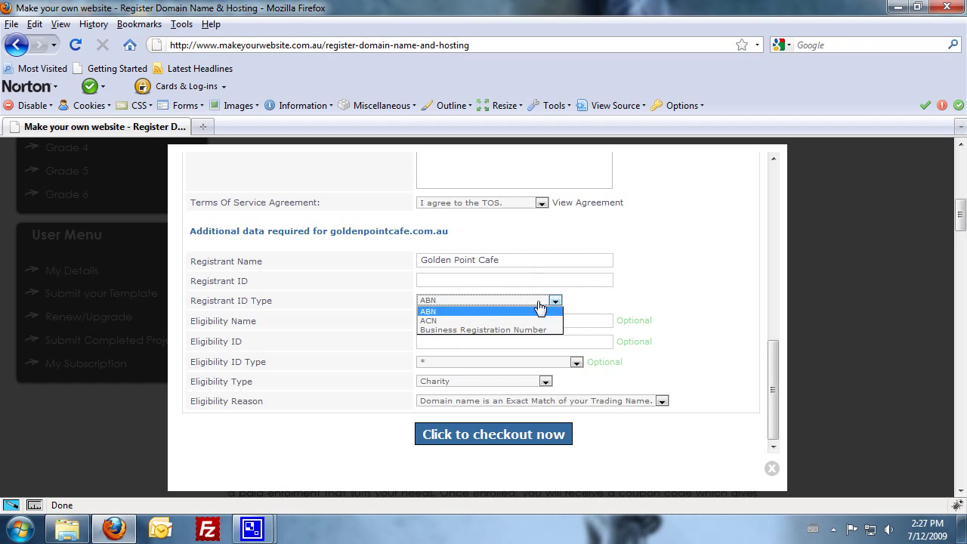
pyautogui.click(430, 313)
pyautogui.click(438, 281)
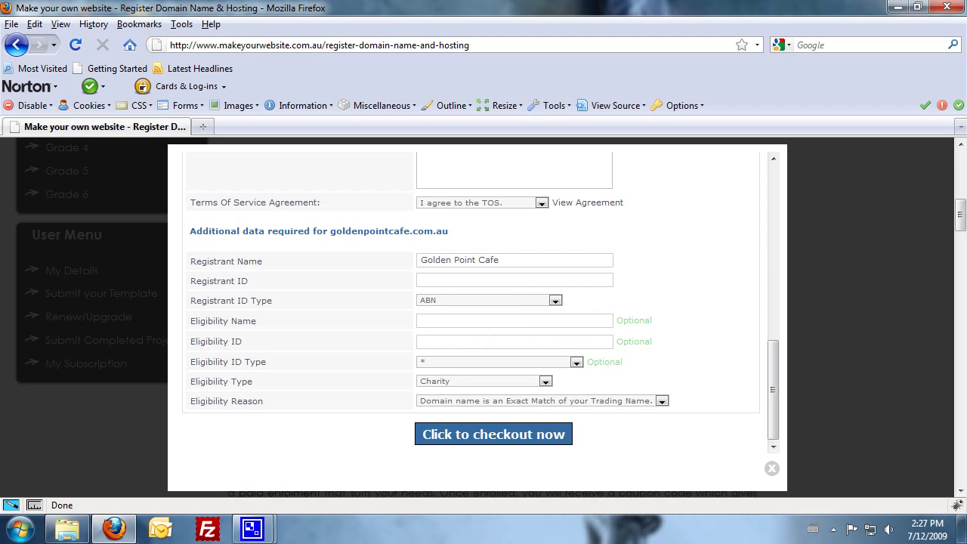
# - Set eligibility type to Sole Trader and keep the exact trading-name match reason
pyautogui.click(463, 384)
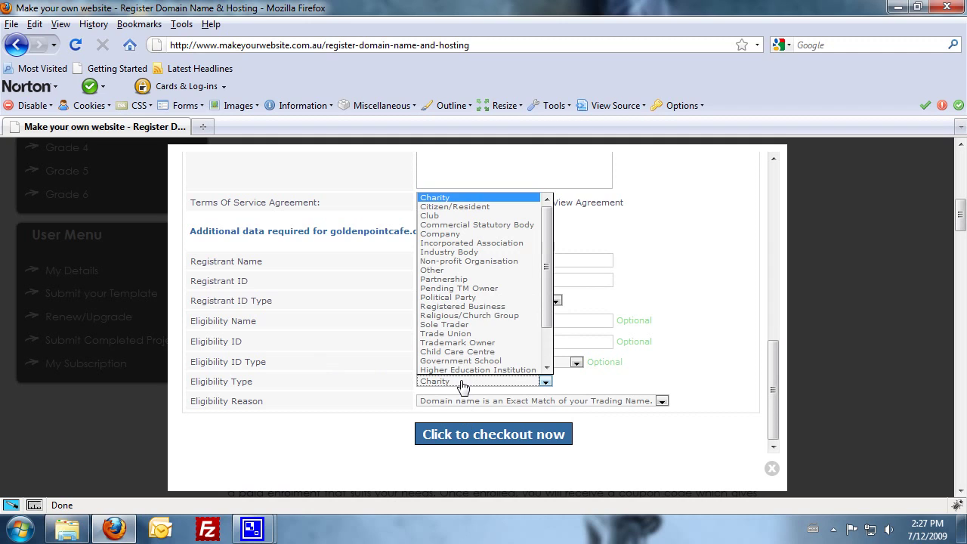
pyautogui.click(454, 241)
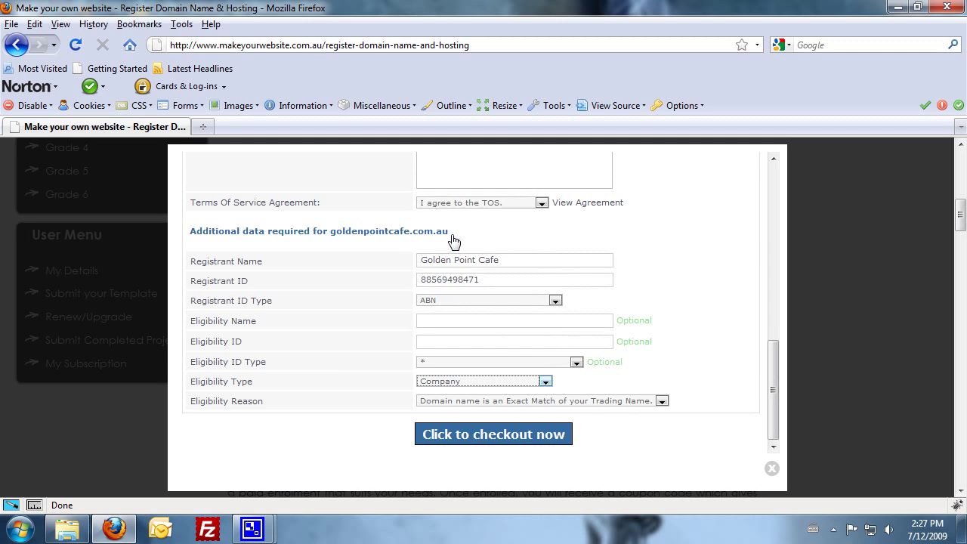
pyautogui.click(469, 382)
pyautogui.click(446, 321)
pyautogui.click(476, 406)
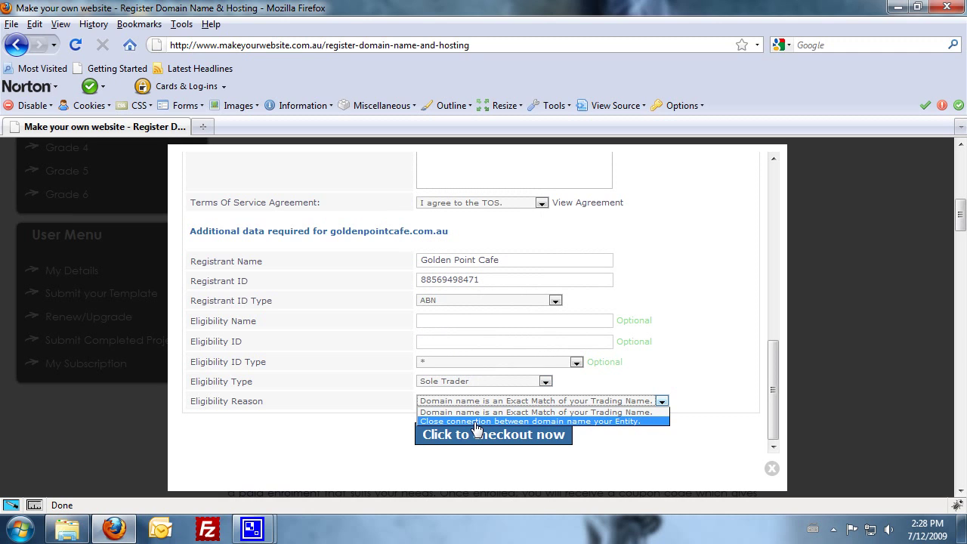
pyautogui.click(427, 412)
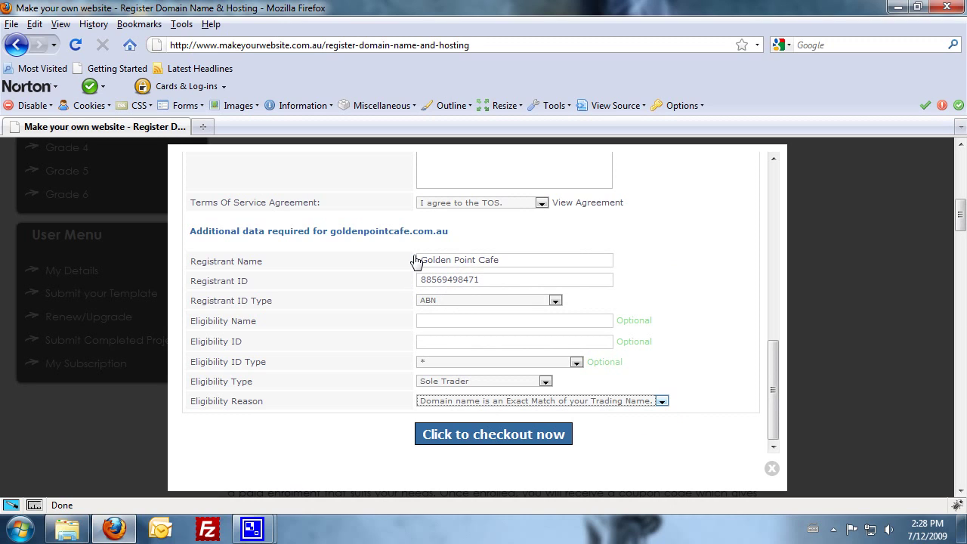
pyautogui.moveTo(507, 263); pyautogui.dragTo(363, 270)
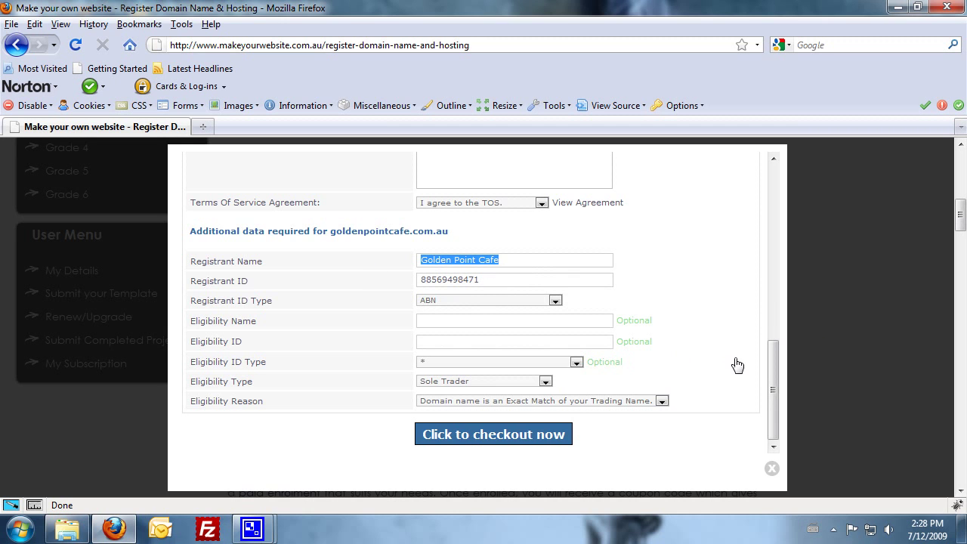
pyautogui.moveTo(771, 378); pyautogui.dragTo(777, 340)
pyautogui.write('Newbiz So')
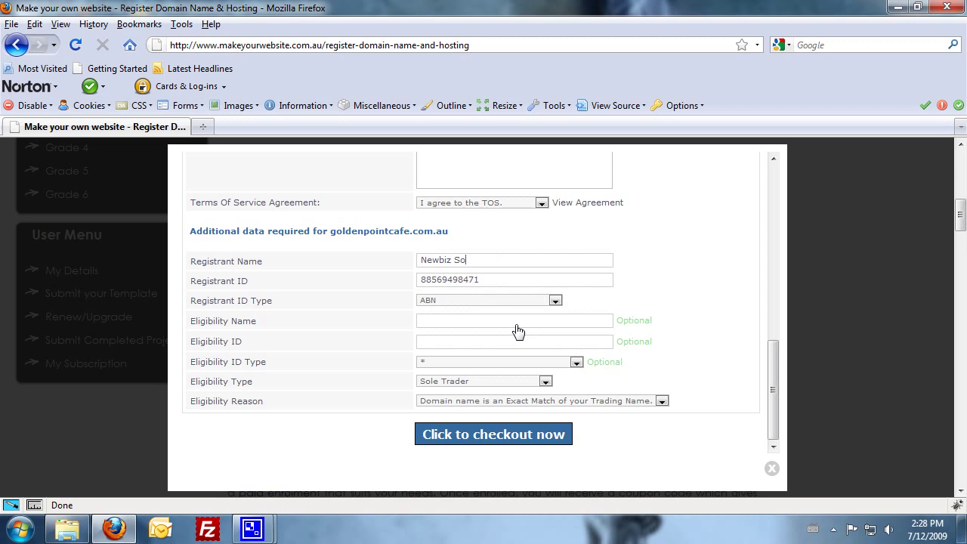
pyautogui.write('lutions')
pyautogui.press('Tab')
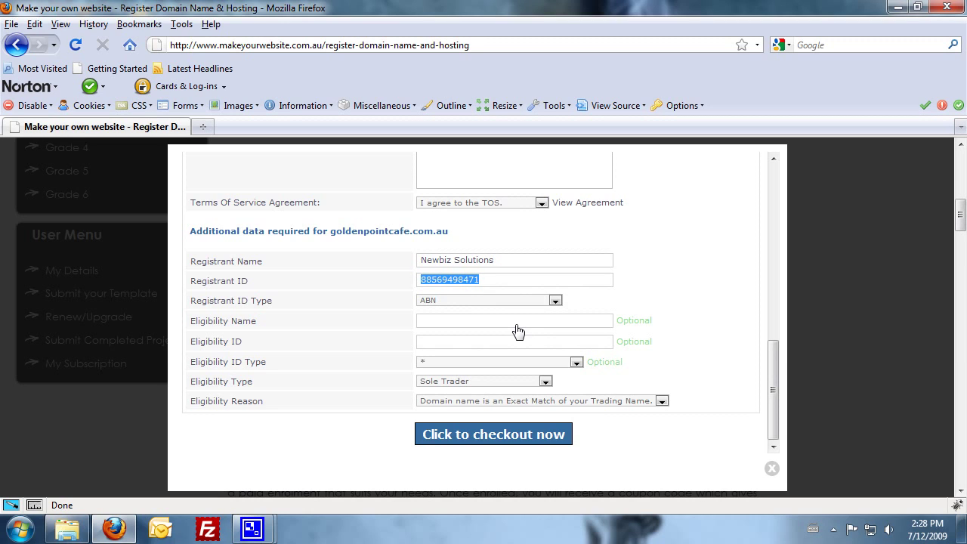
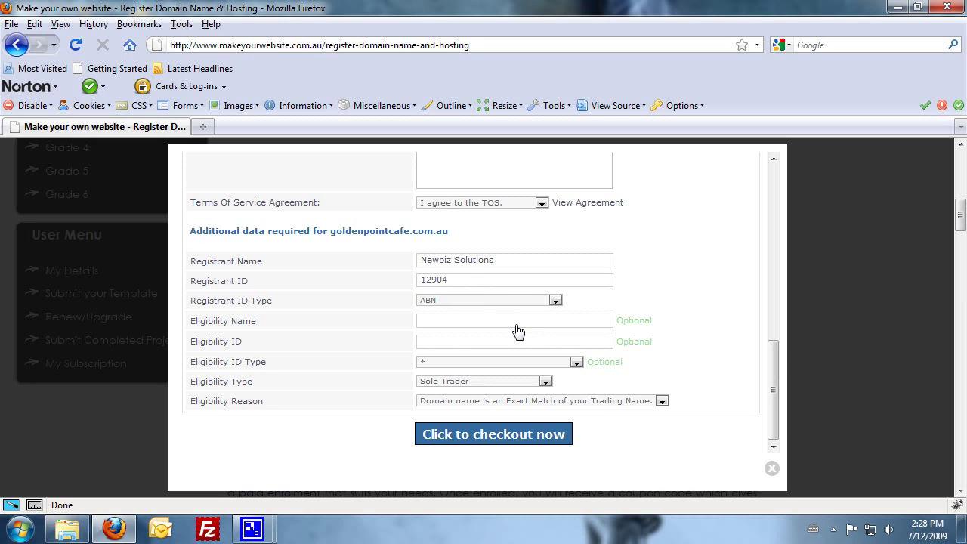
pyautogui.moveTo(507, 263); pyautogui.dragTo(330, 269)
pyautogui.write('Golden Point Cafe')
pyautogui.press('Tab')
# - Submit the details, decline saving the password, and review the $0.00 AUD order summary
pyautogui.click(490, 436)
pyautogui.click(915, 150)
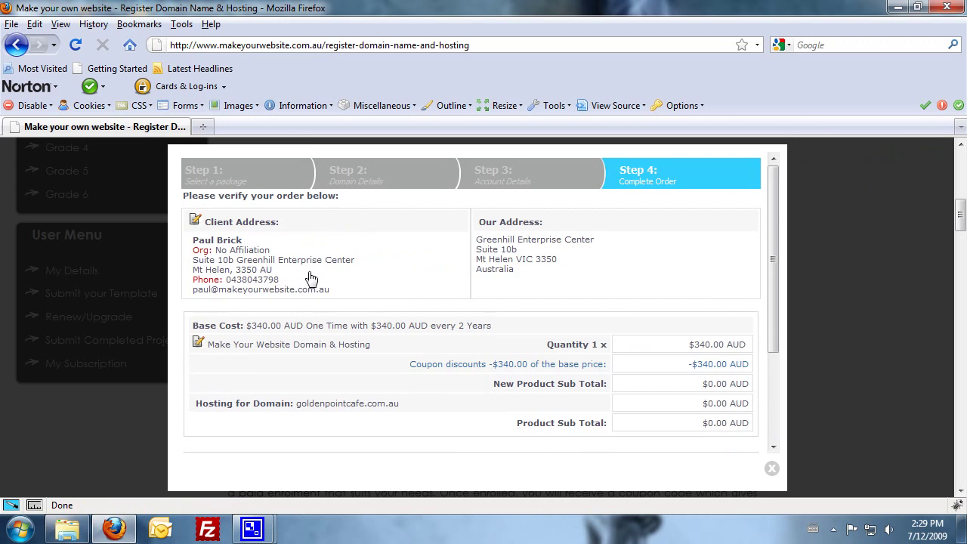
pyautogui.scroll(-4, 312, 278)
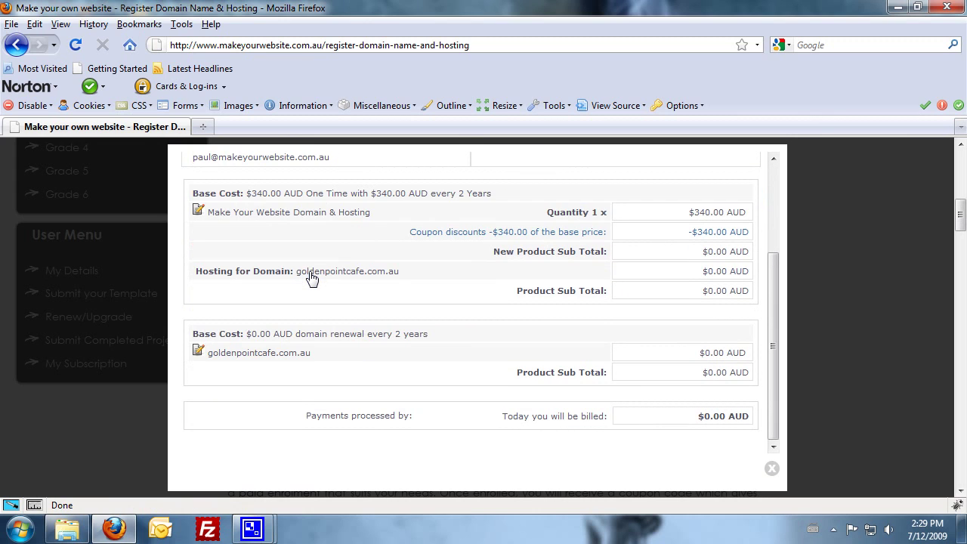
pyautogui.scroll(4, 312, 278)
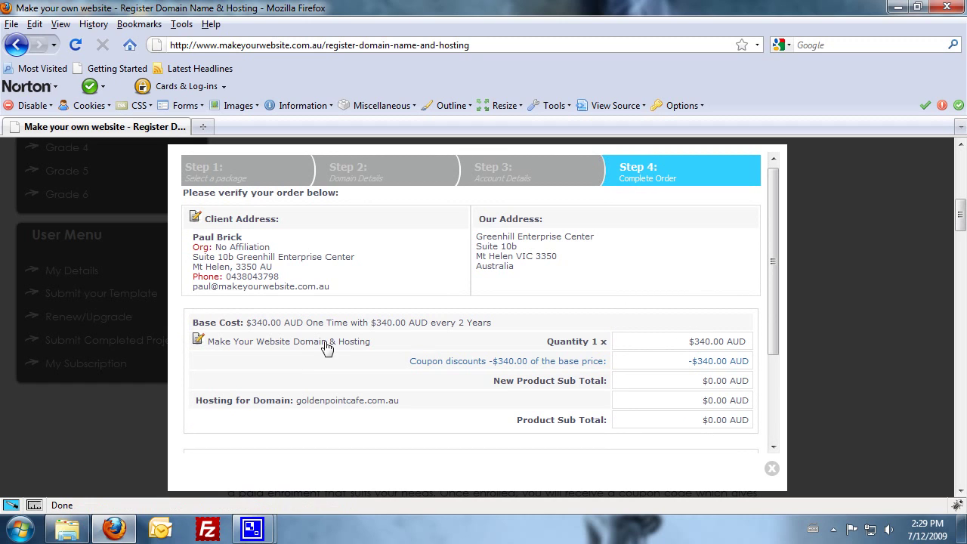
pyautogui.scroll(-3, 326, 347)
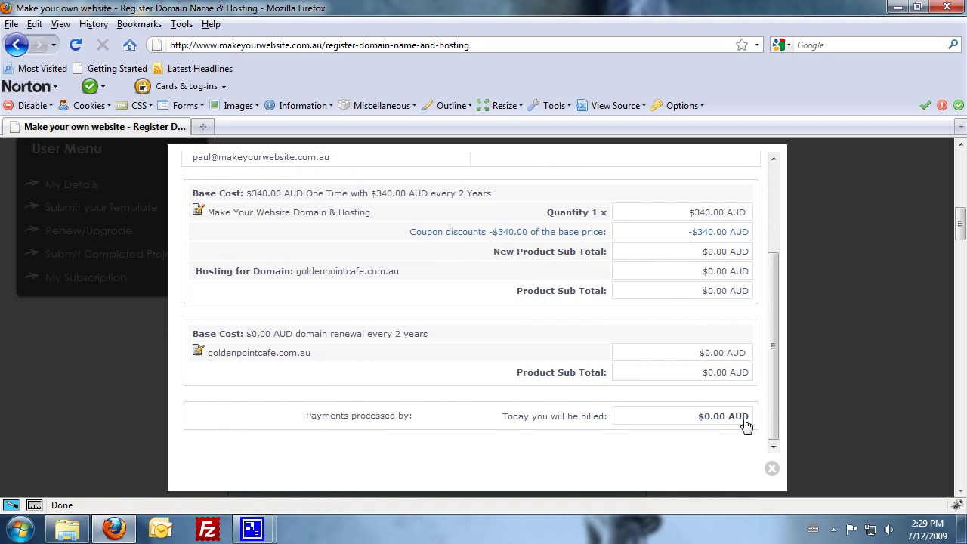